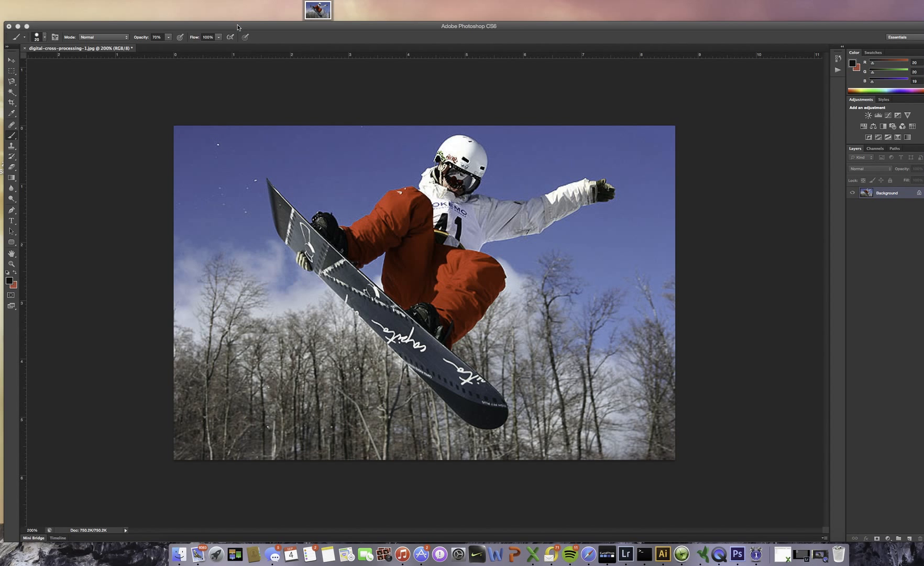
# Add a Curves adjustment layer above the Background photo, keeping the composite RGB curve active
pyautogui.moveTo(231, 25); pyautogui.dragTo(227, 23)
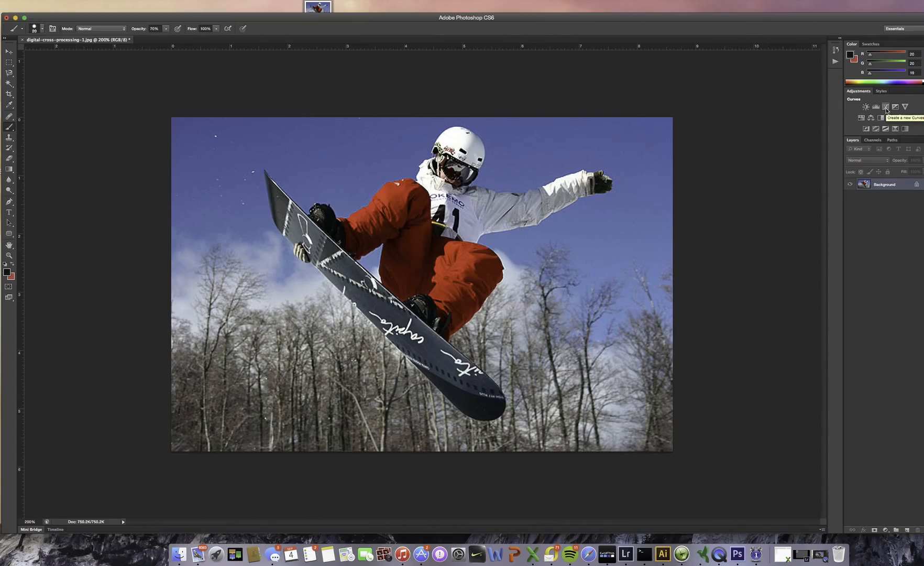
pyautogui.click(890, 109)
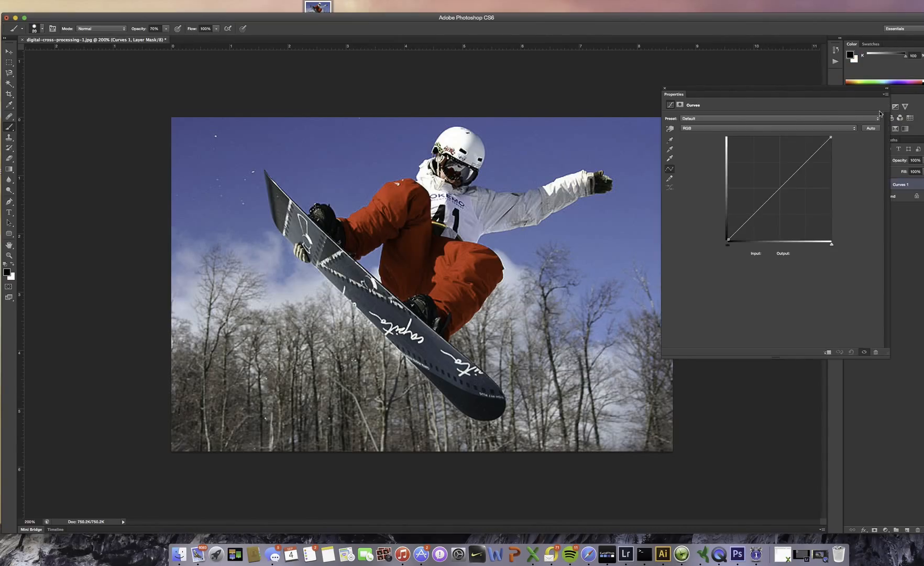
pyautogui.moveTo(756, 90); pyautogui.dragTo(721, 114)
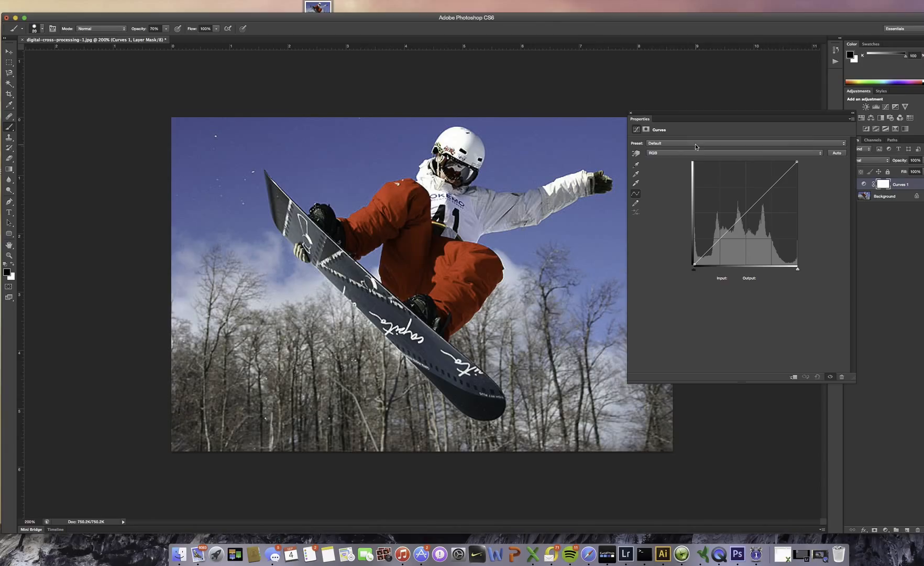
pyautogui.click(654, 154)
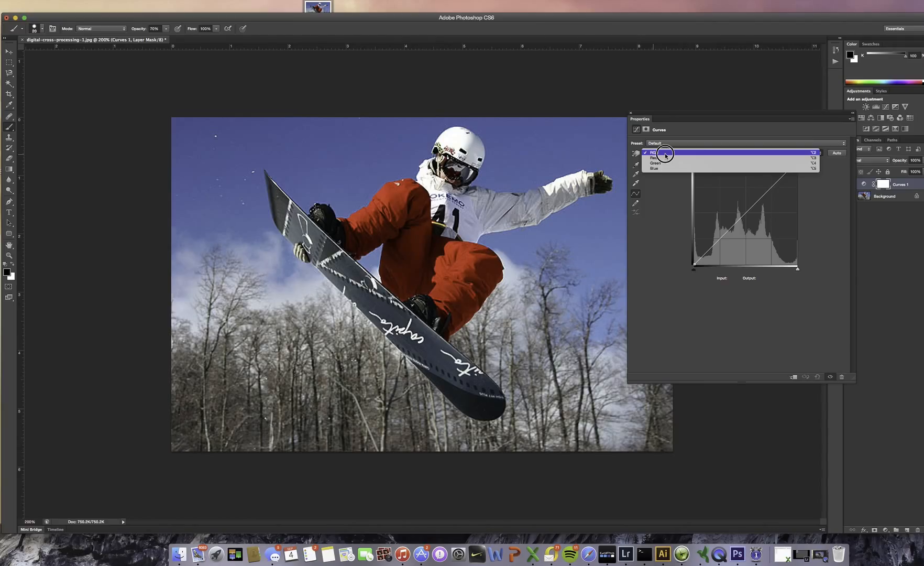
pyautogui.click(665, 155)
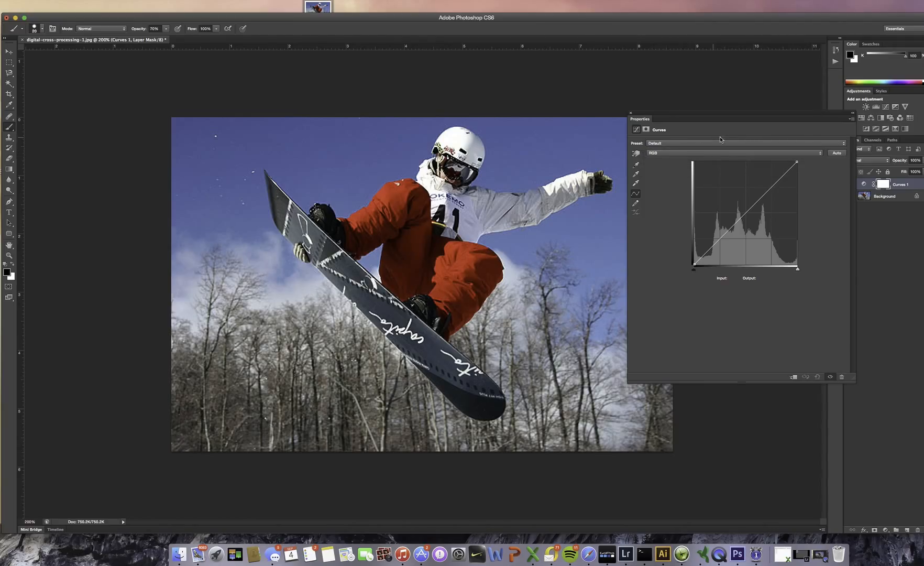
# Shape the Red curve into a slight S, raising the highlights and lowering the shadows to output 46 at input 60
pyautogui.click(663, 155)
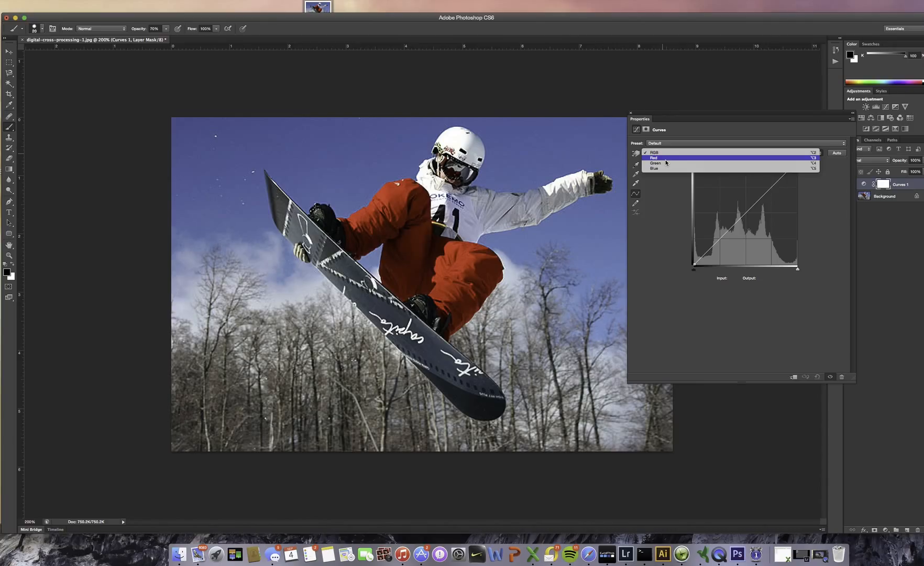
pyautogui.click(665, 159)
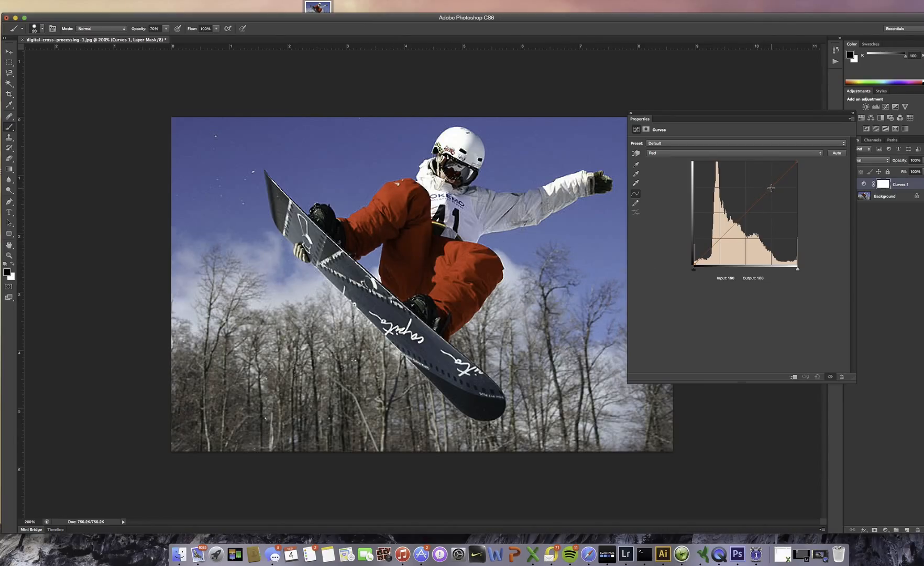
pyautogui.moveTo(771, 187); pyautogui.dragTo(772, 181)
pyautogui.moveTo(718, 235); pyautogui.dragTo(719, 245)
# Shape the Green curve into an S, raising the highlights to output 214 and lowering the shadows to output 50 at input 62
pyautogui.click(725, 152)
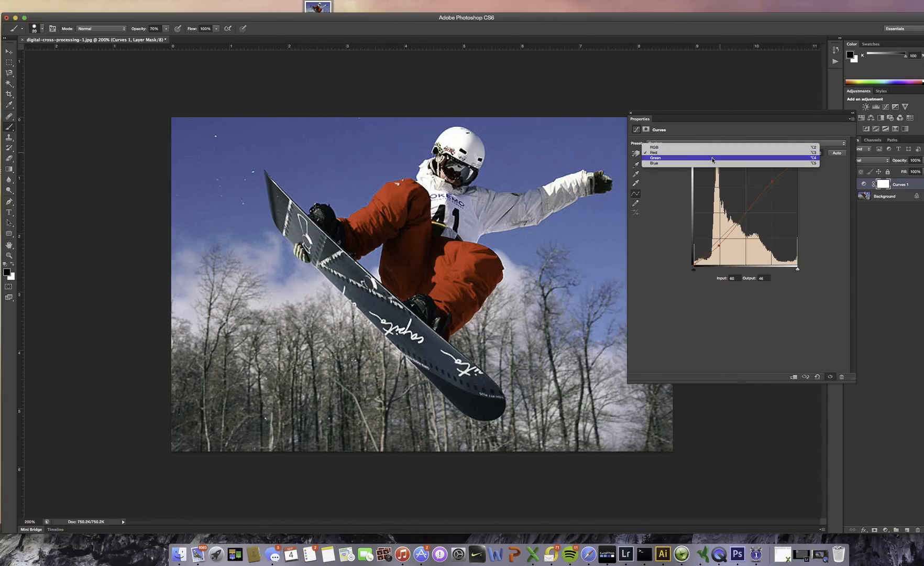
pyautogui.click(712, 158)
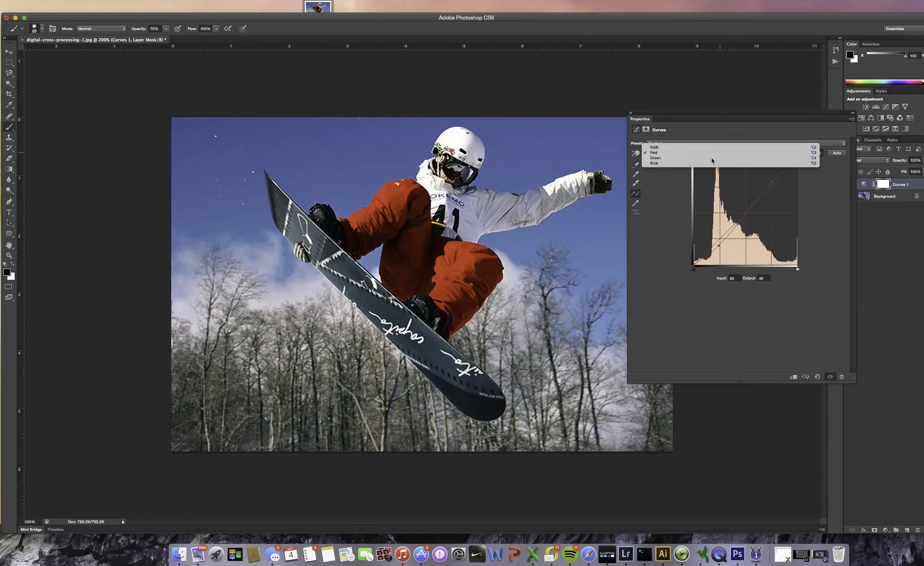
pyautogui.click(773, 179)
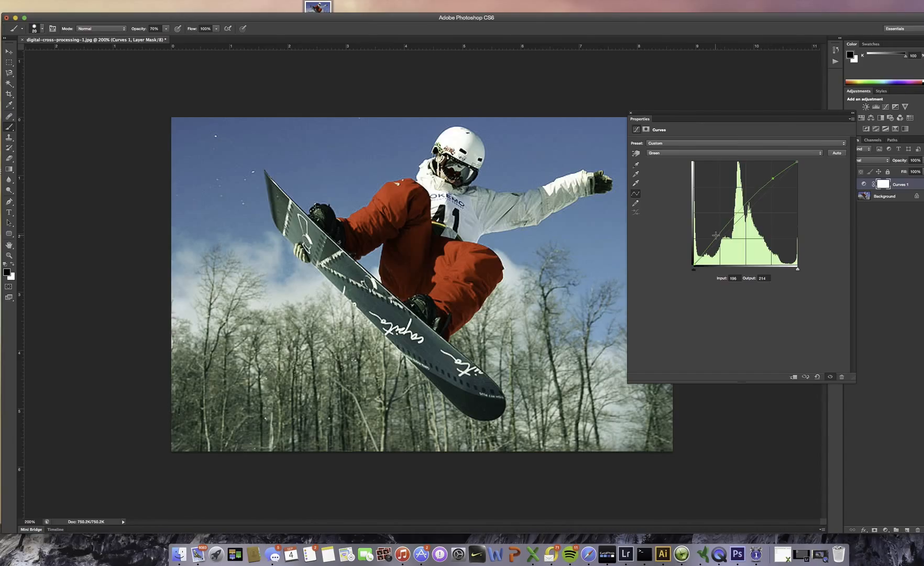
pyautogui.click(719, 242)
pyautogui.moveTo(719, 244); pyautogui.dragTo(720, 244)
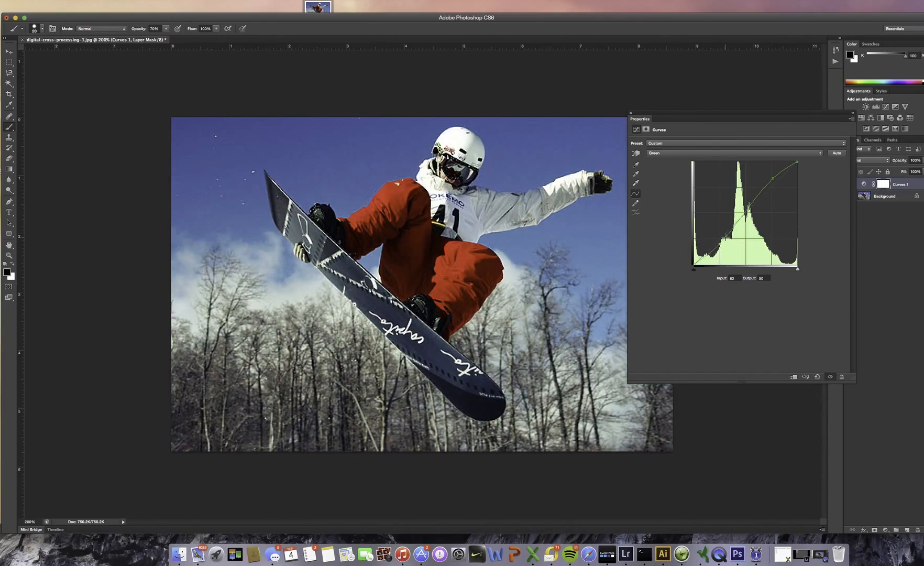
# Shape the Blue curve into an inverted S, raising the shadows to output 78 at input 67 and lowering the highlights
pyautogui.click(658, 154)
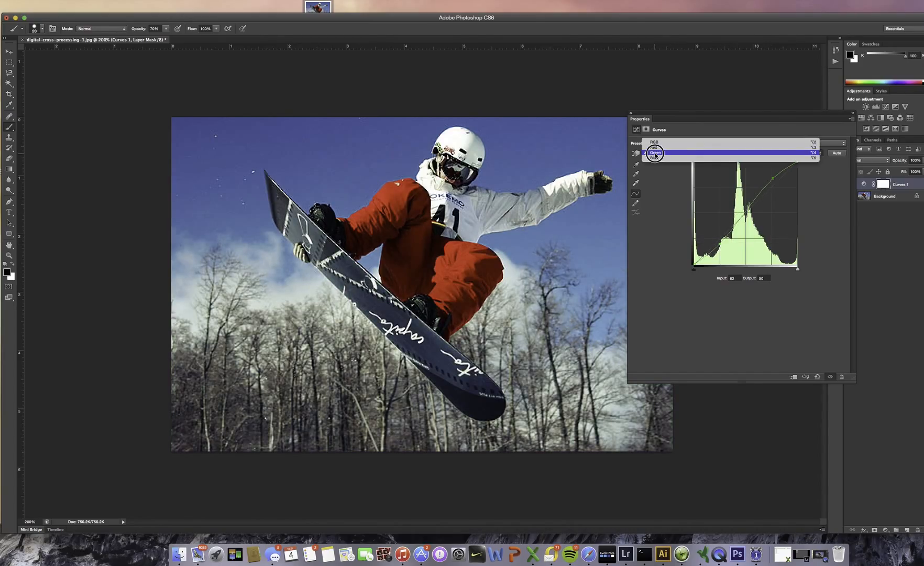
pyautogui.click(658, 157)
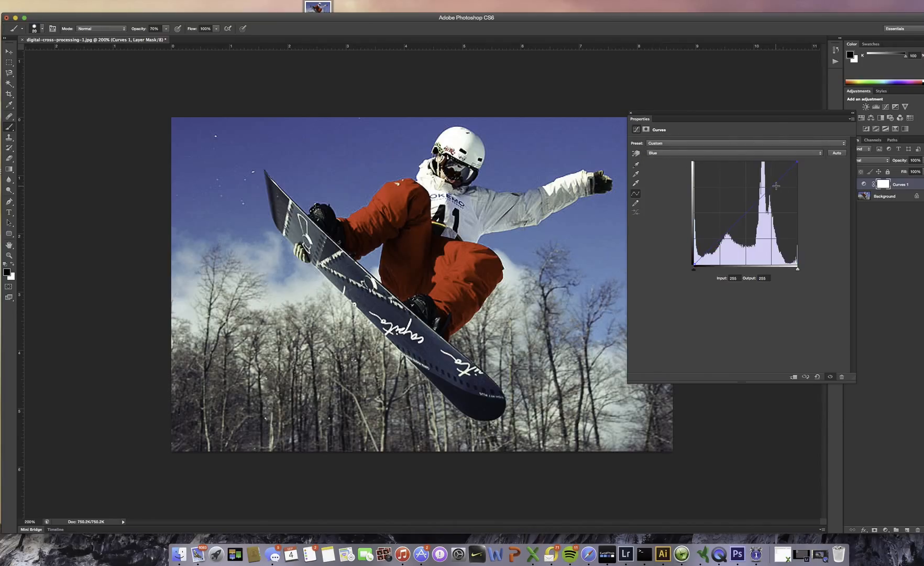
pyautogui.click(718, 153)
pyautogui.click(715, 149)
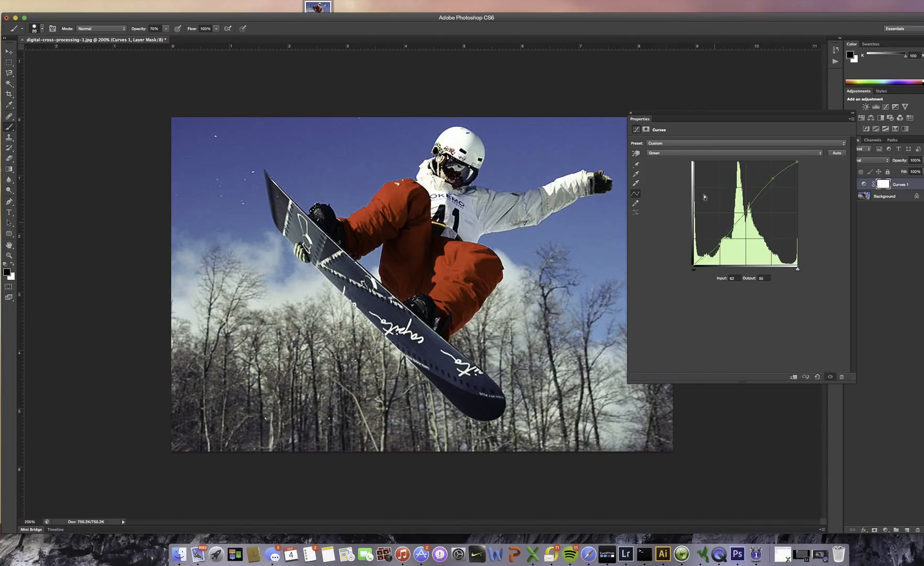
pyautogui.click(685, 152)
pyautogui.click(682, 159)
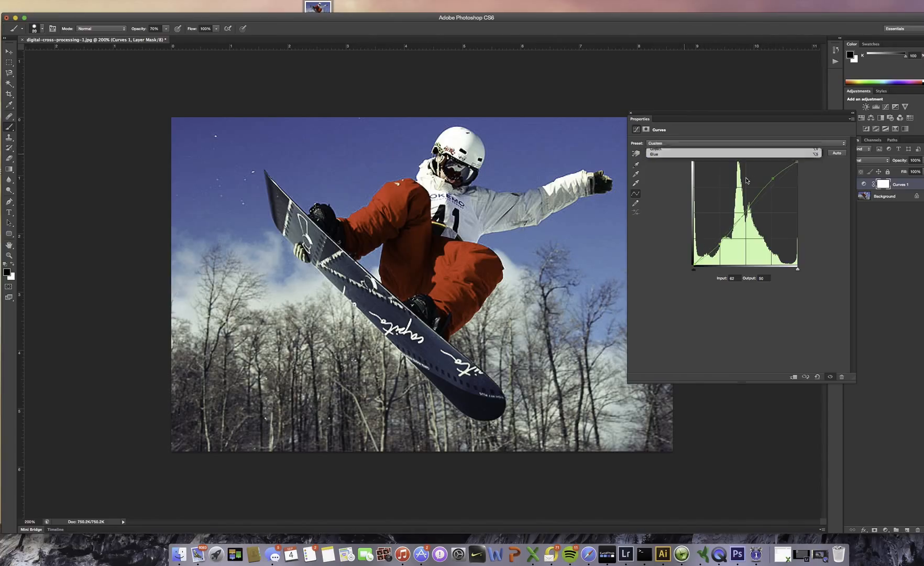
pyautogui.moveTo(773, 186); pyautogui.dragTo(772, 191)
pyautogui.moveTo(726, 237); pyautogui.dragTo(722, 233)
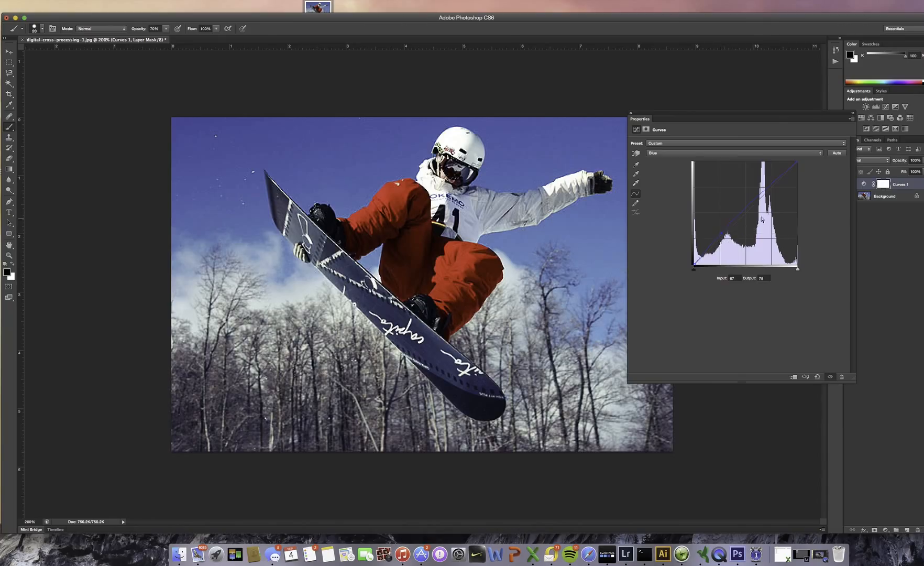
pyautogui.click(773, 192)
pyautogui.moveTo(772, 192); pyautogui.dragTo(771, 199)
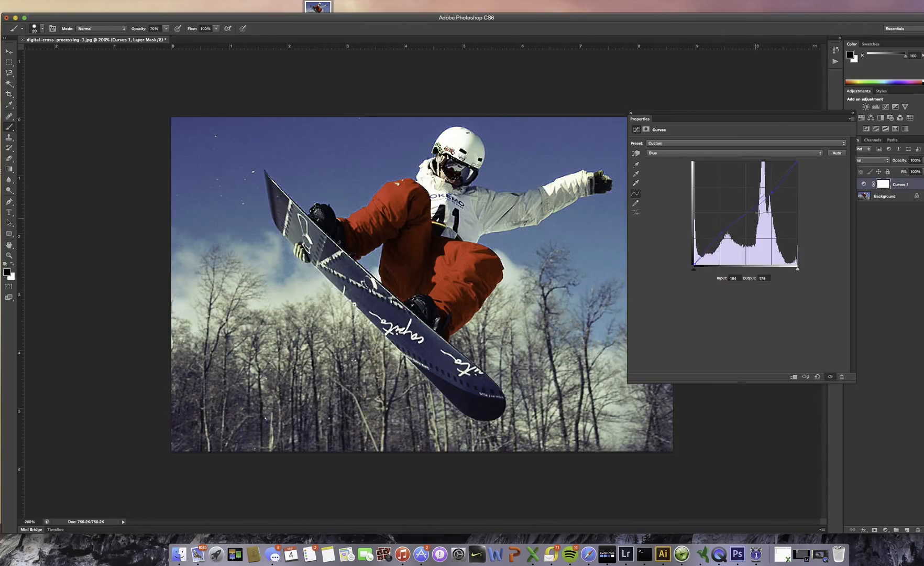
# Review the combined curves in RGB against the photo's previous state and delete the Curves adjustment layer
pyautogui.click(751, 153)
pyautogui.click(723, 137)
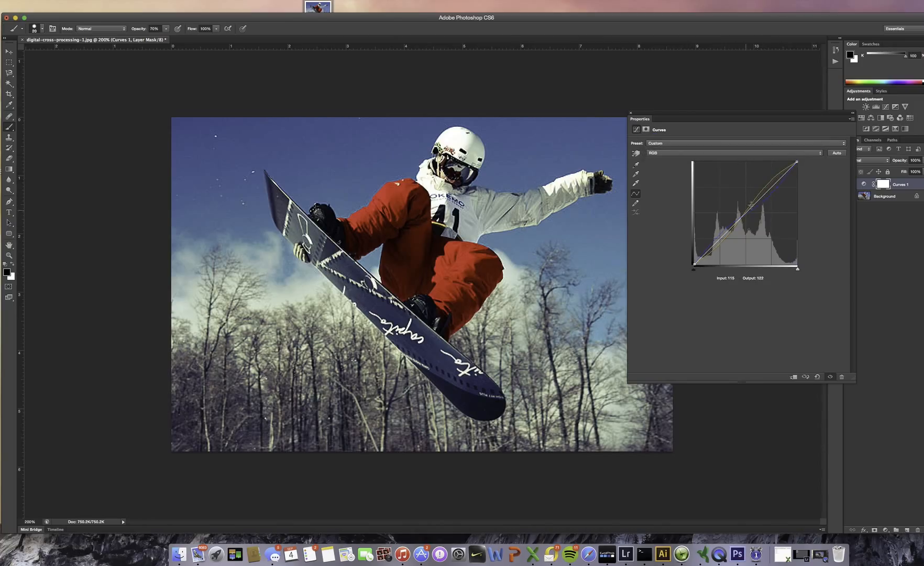
pyautogui.click(684, 154)
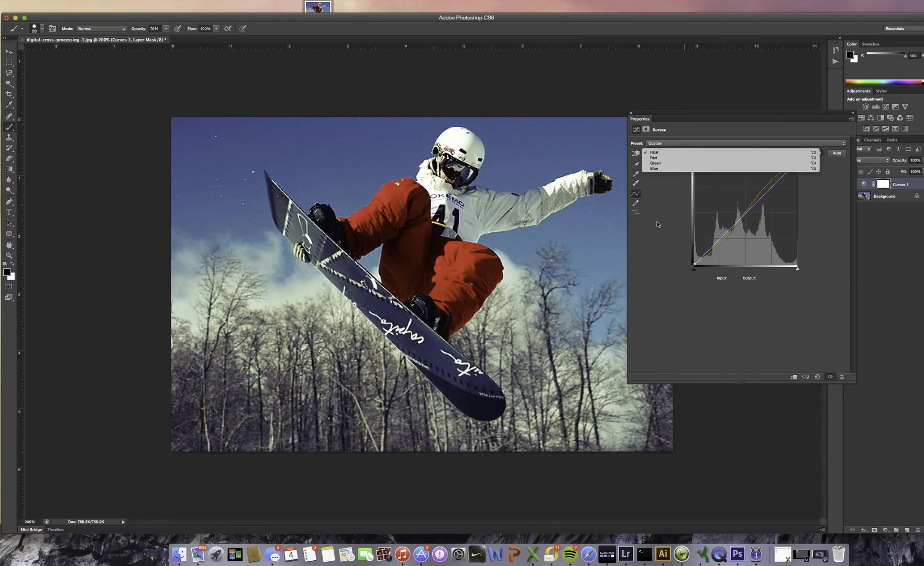
pyautogui.click(684, 153)
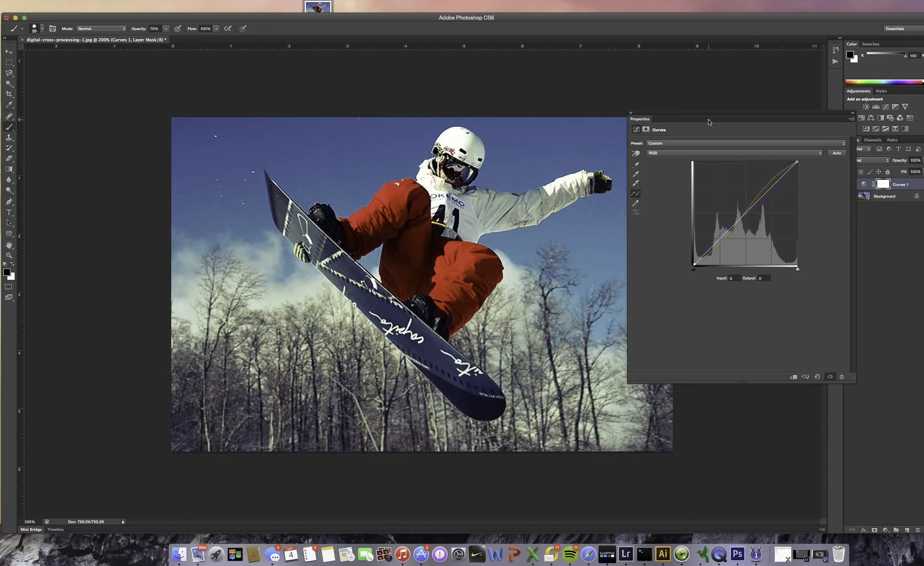
pyautogui.moveTo(708, 122); pyautogui.dragTo(706, 130)
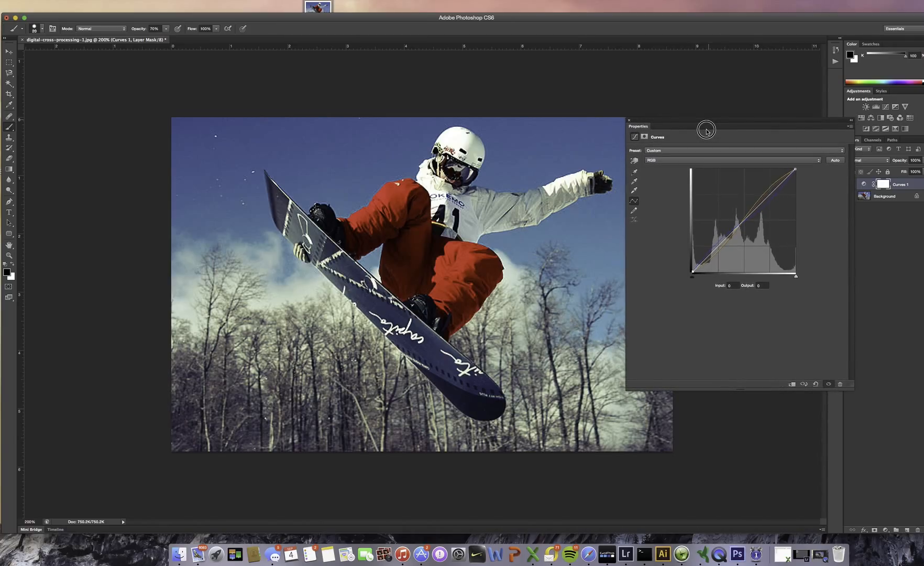
pyautogui.click(805, 386)
pyautogui.moveTo(776, 125); pyautogui.dragTo(764, 129)
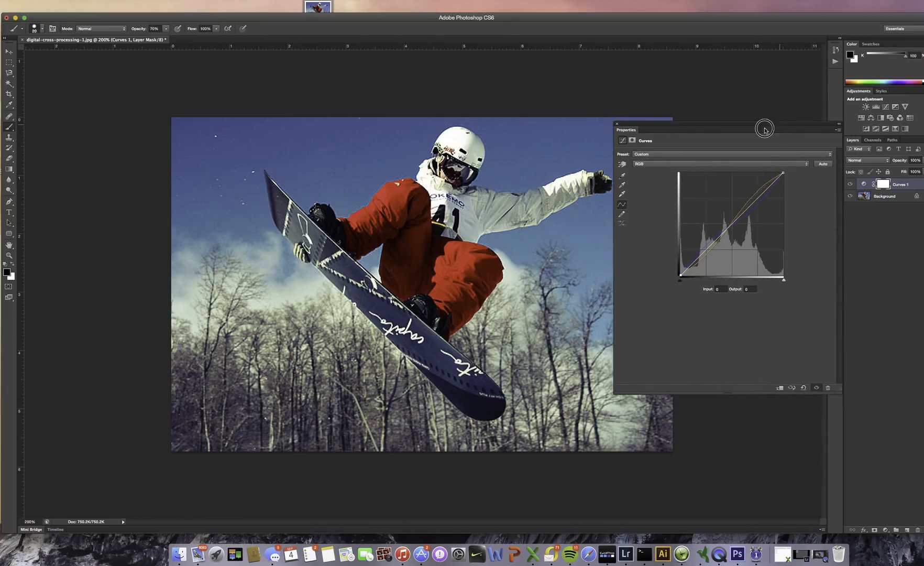
pyautogui.click(617, 124)
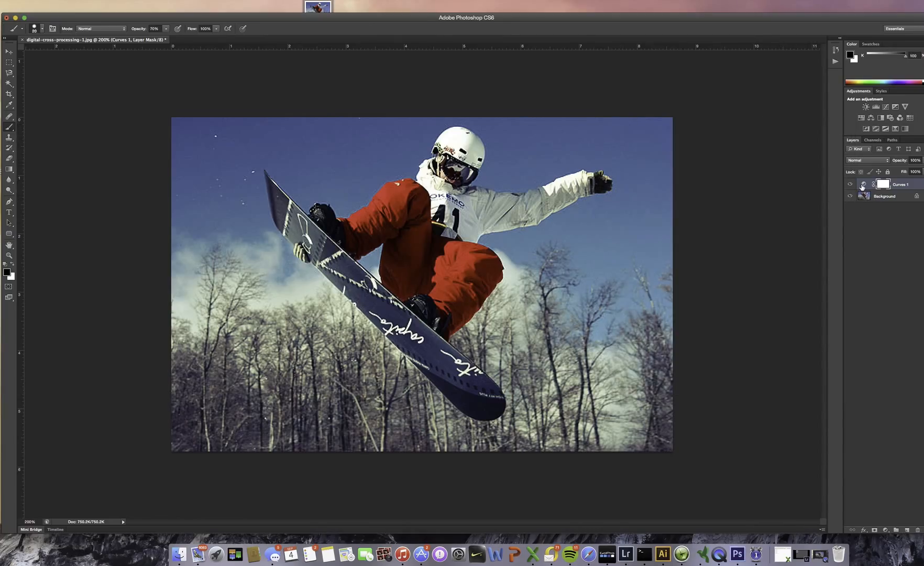
pyautogui.press('BackSpace')
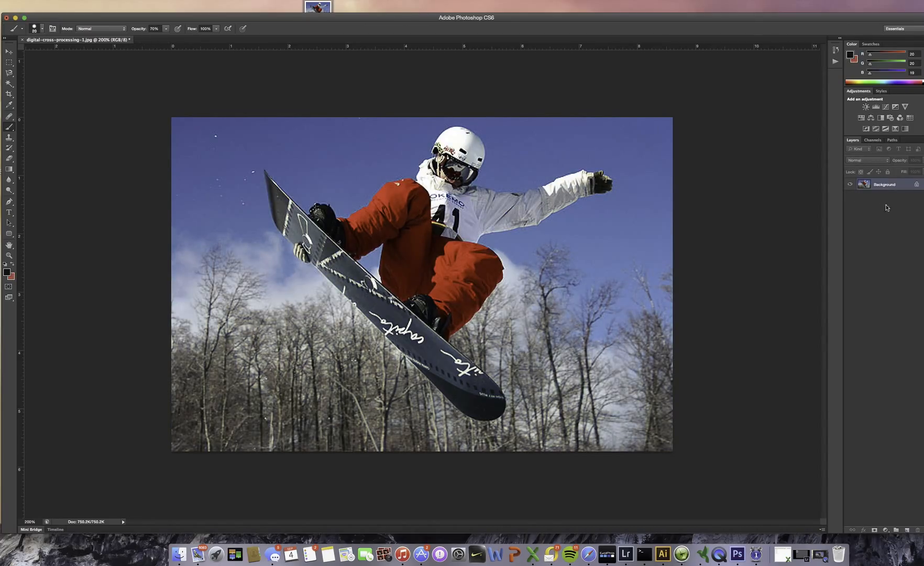
# Add a Black & White adjustment layer with Auto values and raise its Reds to about 70
pyautogui.click(880, 120)
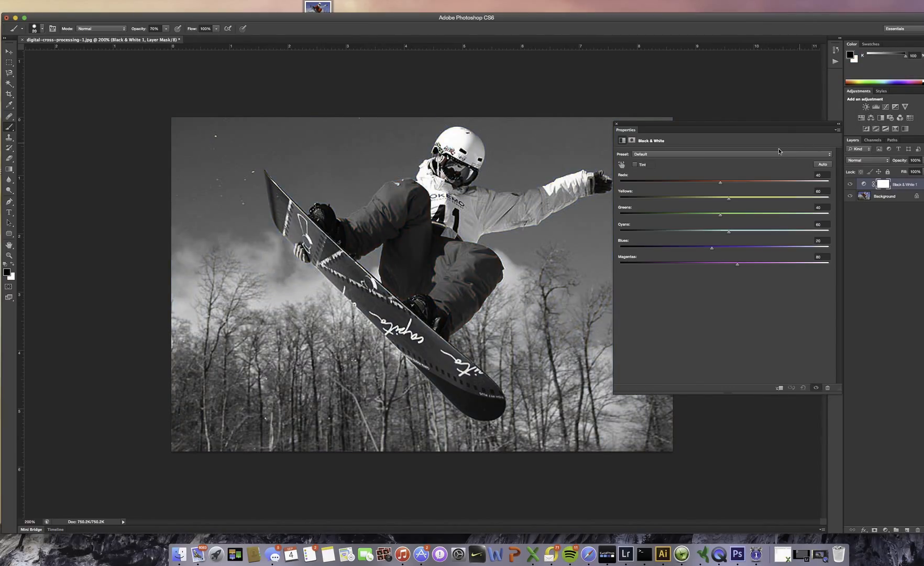
pyautogui.click(822, 164)
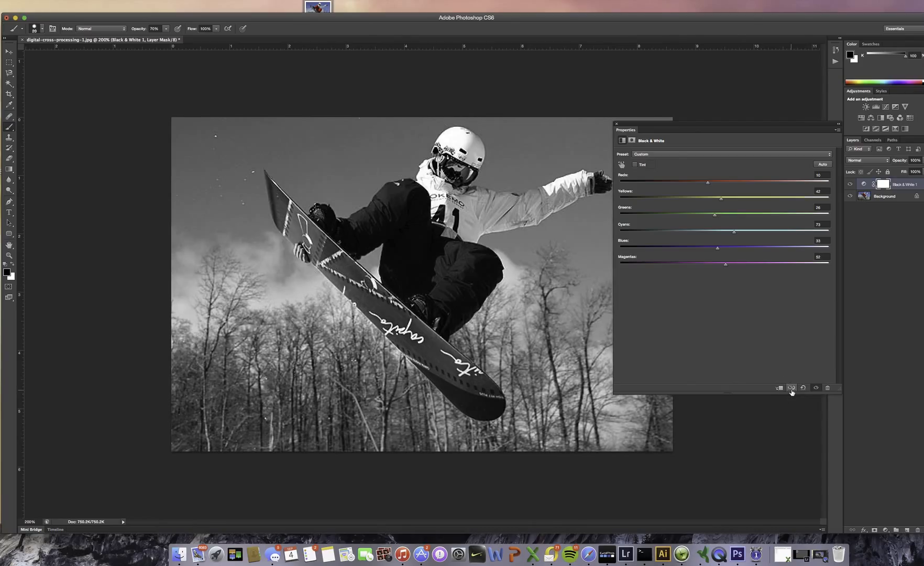
pyautogui.moveTo(710, 182); pyautogui.dragTo(735, 190)
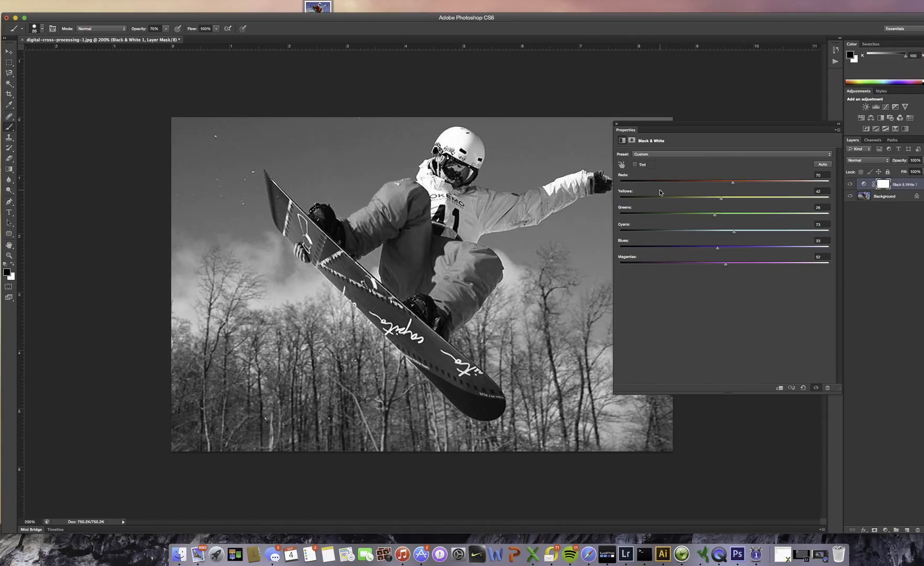
pyautogui.click(616, 124)
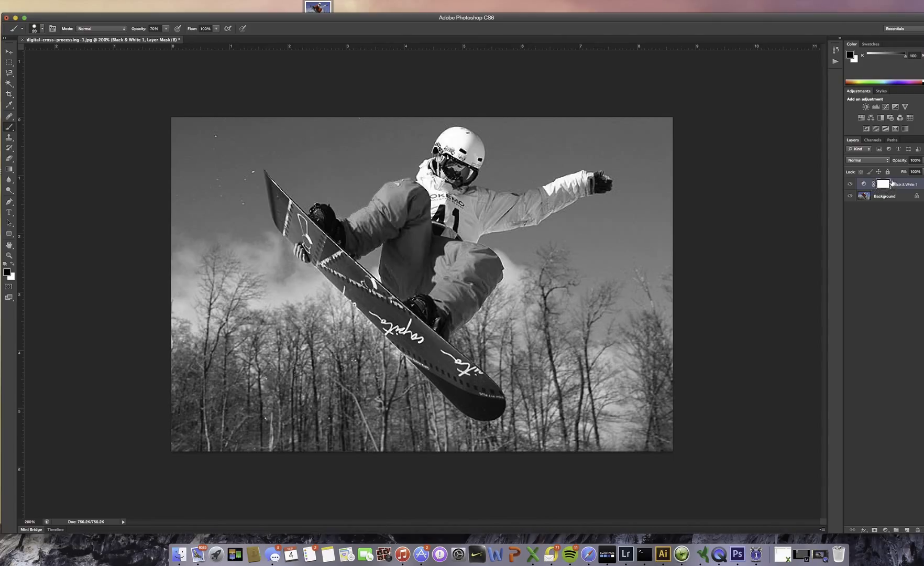
# Choose the Brush tool and set the foreground colour to black (000000)
pyautogui.click(9, 127)
pyautogui.click(27, 128)
pyautogui.click(7, 272)
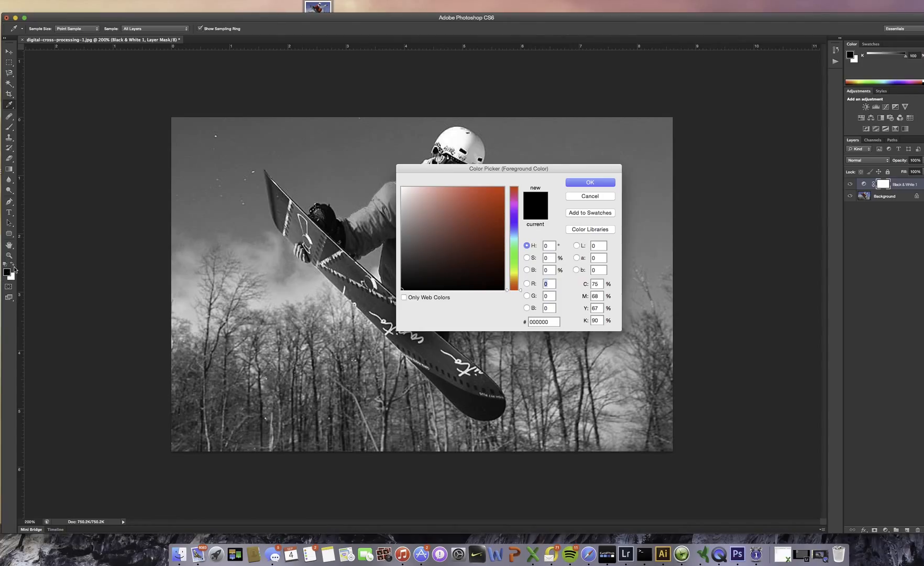
pyautogui.click(403, 288)
pyautogui.click(602, 186)
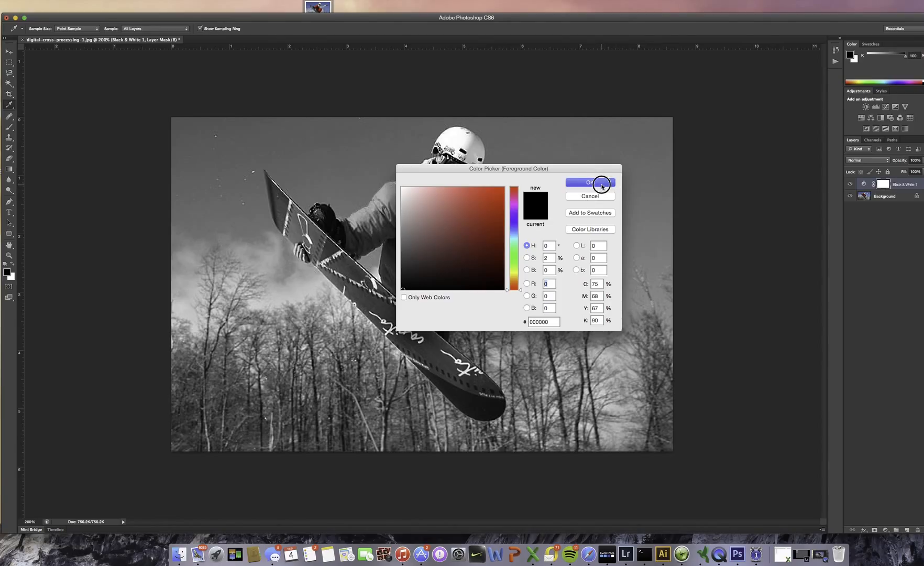
# Swap the foreground and background colours back and forth, ending with black as the foreground
pyautogui.click(12, 265)
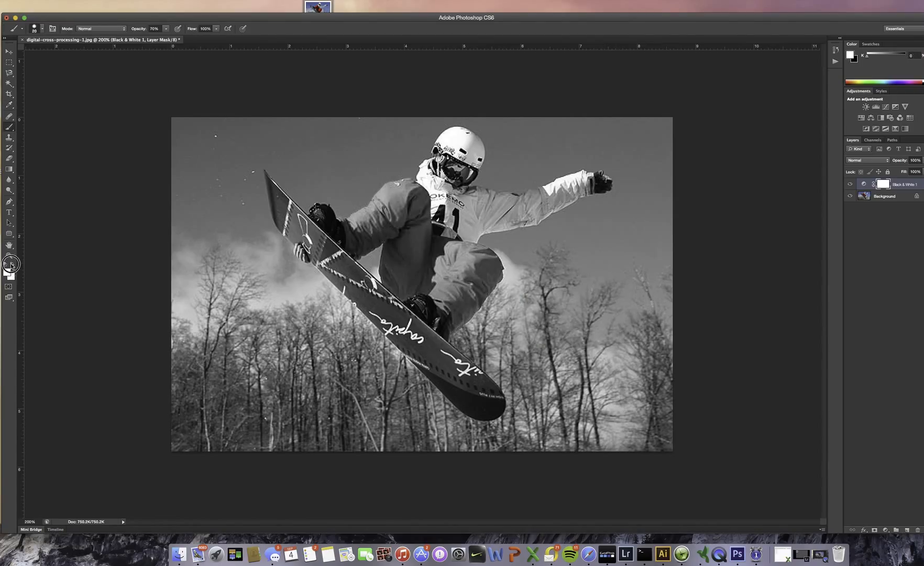
pyautogui.click(11, 265)
pyautogui.click(13, 265)
pyautogui.click(13, 266)
pyautogui.click(15, 265)
pyautogui.click(15, 265)
pyautogui.click(15, 265)
pyautogui.click(15, 265)
pyautogui.click(15, 265)
pyautogui.click(15, 265)
# Paint the Black & White mask black over the snowboarder's pants with a 50 px brush, and repaint the spill onto the background white
pyautogui.rightClick(438, 205)
pyautogui.moveTo(497, 244)
pyautogui.mouseDown()
pyautogui.moveTo(486, 244)
pyautogui.moveTo(506, 244)
pyautogui.mouseUp()
pyautogui.click(551, 24)
pyautogui.moveTo(442, 222); pyautogui.dragTo(434, 225)
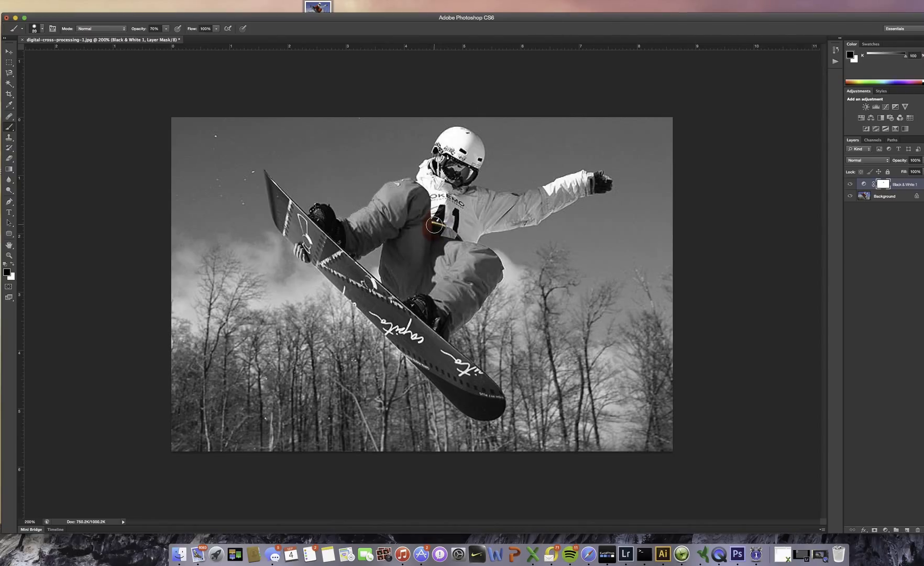
pyautogui.press(']')
pyautogui.press(']')
pyautogui.press(']')
pyautogui.press(']')
pyautogui.press(']')
pyautogui.press(']')
pyautogui.moveTo(434, 224)
pyautogui.mouseDown()
pyautogui.moveTo(430, 204)
pyautogui.moveTo(407, 206)
pyautogui.moveTo(459, 154)
pyautogui.moveTo(453, 204)
pyautogui.moveTo(473, 207)
pyautogui.moveTo(440, 223)
pyautogui.moveTo(440, 199)
pyautogui.moveTo(456, 187)
pyautogui.moveTo(433, 206)
pyautogui.moveTo(425, 189)
pyautogui.moveTo(374, 222)
pyautogui.moveTo(306, 244)
pyautogui.moveTo(380, 217)
pyautogui.moveTo(396, 201)
pyautogui.moveTo(388, 214)
pyautogui.moveTo(407, 221)
pyautogui.moveTo(400, 299)
pyautogui.moveTo(405, 250)
pyautogui.moveTo(440, 299)
pyautogui.moveTo(465, 257)
pyautogui.moveTo(427, 255)
pyautogui.moveTo(480, 271)
pyautogui.moveTo(438, 318)
pyautogui.moveTo(488, 272)
pyautogui.moveTo(451, 297)
pyautogui.moveTo(336, 284)
pyautogui.moveTo(318, 264)
pyautogui.moveTo(177, 278)
pyautogui.moveTo(198, 299)
pyautogui.mouseUp()
pyautogui.press('x')
pyautogui.moveTo(207, 256)
pyautogui.mouseDown()
pyautogui.moveTo(181, 268)
pyautogui.moveTo(195, 258)
pyautogui.moveTo(257, 279)
pyautogui.moveTo(218, 263)
pyautogui.moveTo(288, 273)
pyautogui.moveTo(297, 300)
pyautogui.moveTo(273, 256)
pyautogui.moveTo(282, 279)
pyautogui.moveTo(302, 283)
pyautogui.mouseUp()
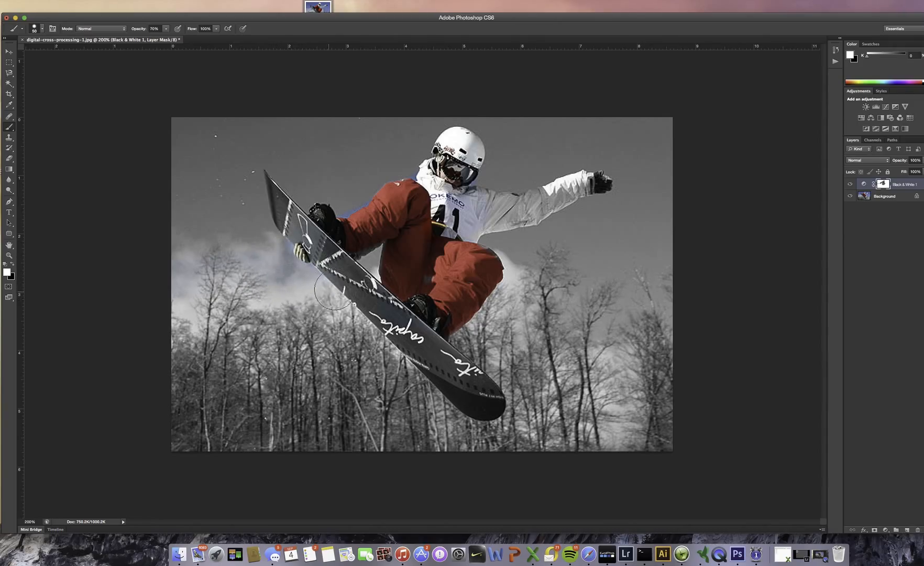
# Paint black on the Black & White mask along the snowboard with a larger brush to restore its colour
pyautogui.press('x')
pyautogui.press(']')
pyautogui.press(']')
pyautogui.moveTo(355, 285)
pyautogui.mouseDown()
pyautogui.moveTo(409, 346)
pyautogui.moveTo(393, 330)
pyautogui.moveTo(413, 335)
pyautogui.moveTo(463, 382)
pyautogui.mouseUp()
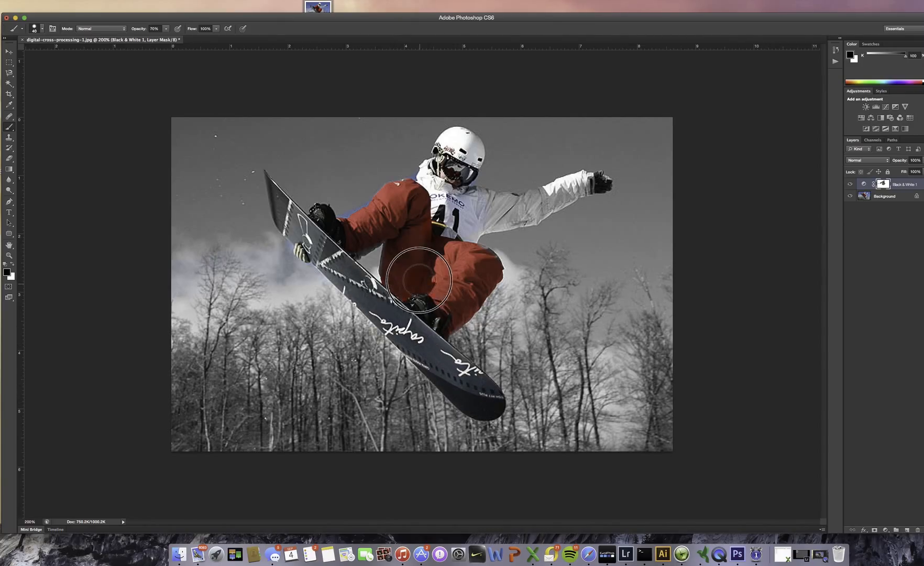
# Paint white on the mask over the sky above the raised knee with a 40 px brush to remove the blue spill
pyautogui.press('[')
pyautogui.press('[')
pyautogui.press('x')
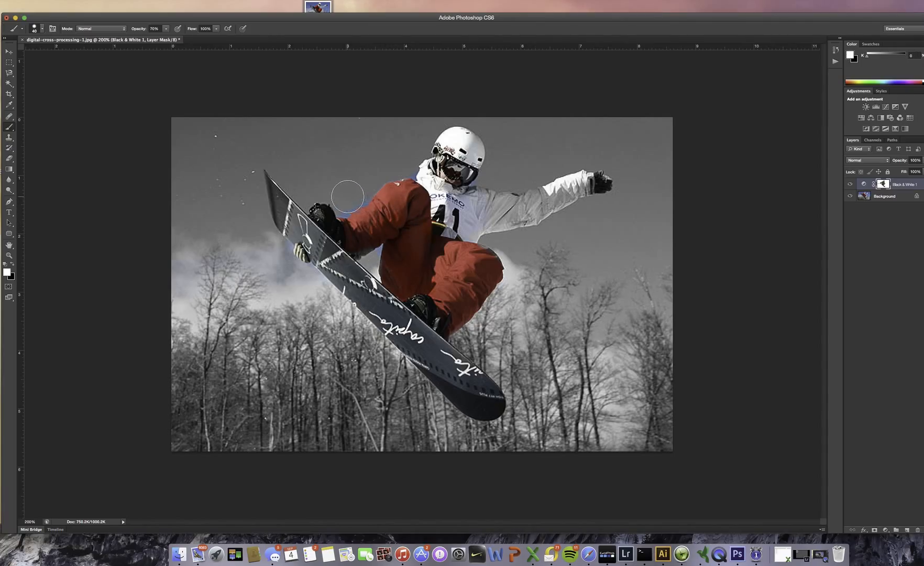
pyautogui.moveTo(348, 197)
pyautogui.mouseDown()
pyautogui.moveTo(371, 174)
pyautogui.moveTo(408, 162)
pyautogui.mouseUp()
# Paint black on the mask over the jacket, outstretched arm and glove, using a 25 px brush for the arm
pyautogui.press('x')
pyautogui.moveTo(454, 185)
pyautogui.mouseDown()
pyautogui.moveTo(475, 204)
pyautogui.moveTo(476, 192)
pyautogui.mouseUp()
pyautogui.press('x')
pyautogui.press('x')
pyautogui.press(']')
pyautogui.press(']')
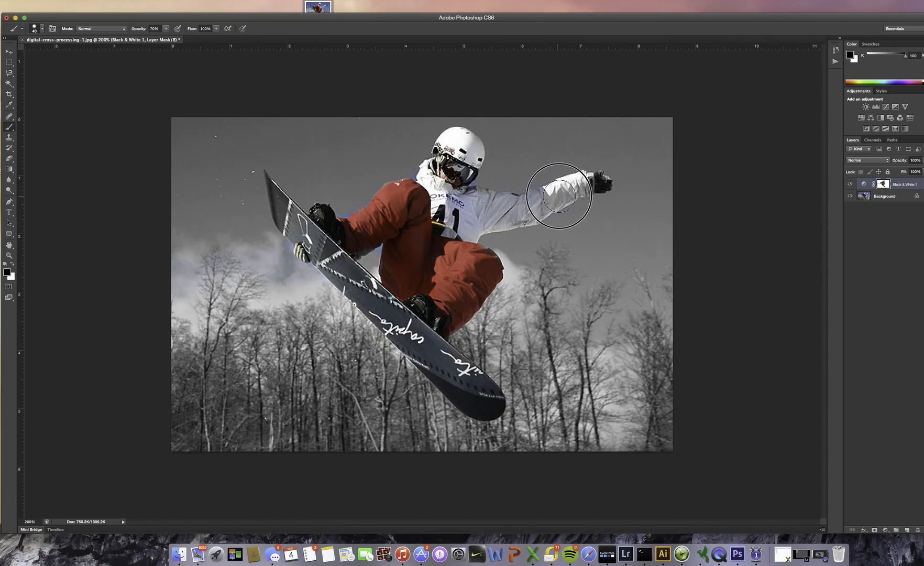
pyautogui.press('[')
pyautogui.press('[')
pyautogui.press('[')
pyautogui.press('[')
pyautogui.press('[')
pyautogui.moveTo(564, 191)
pyautogui.mouseDown()
pyautogui.moveTo(596, 183)
pyautogui.moveTo(464, 239)
pyautogui.moveTo(409, 202)
pyautogui.mouseUp()
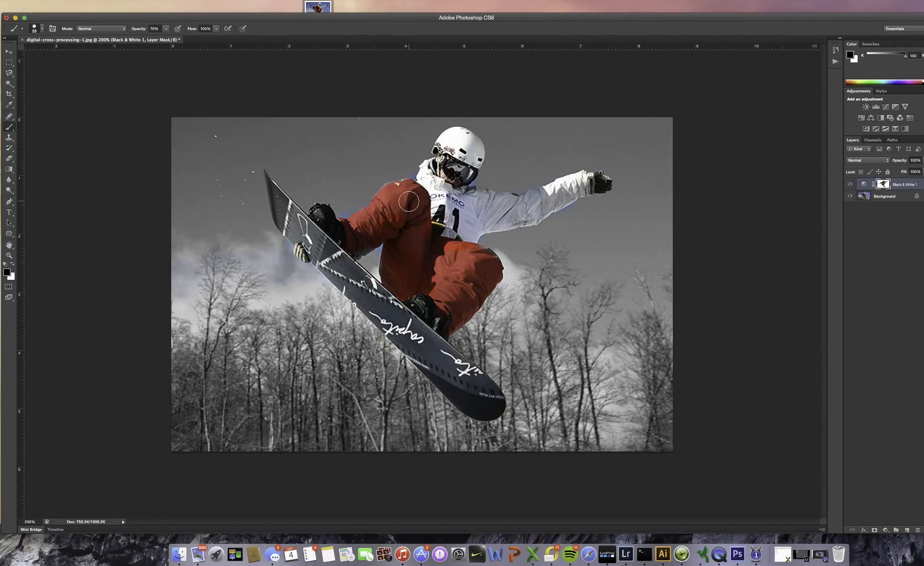
# Touch up the mask in white below the outstretched arm, toggling the Black & White layer's visibility to compare with the original
pyautogui.click(849, 185)
pyautogui.click(849, 185)
pyautogui.press('x')
pyautogui.press(']')
pyautogui.press(']')
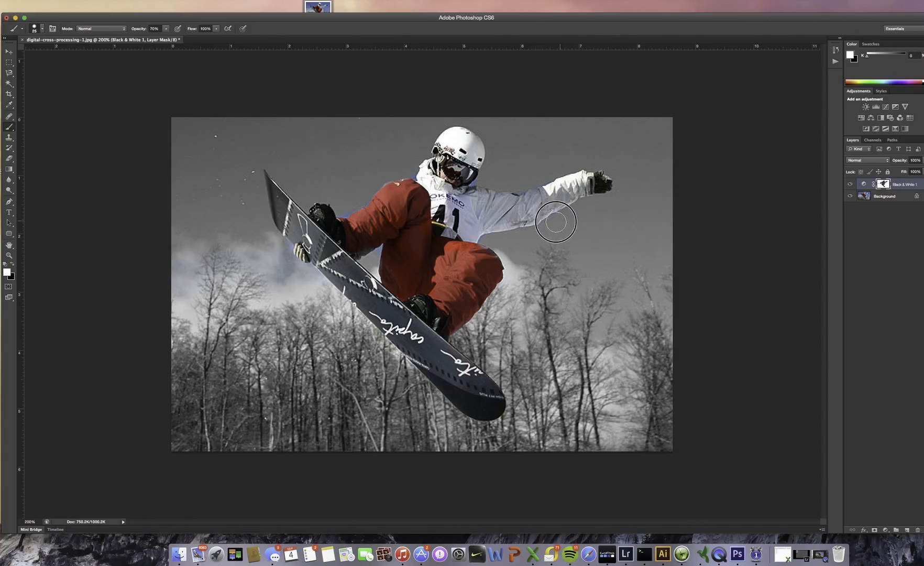
pyautogui.press('[')
pyautogui.press('[')
pyautogui.click(850, 184)
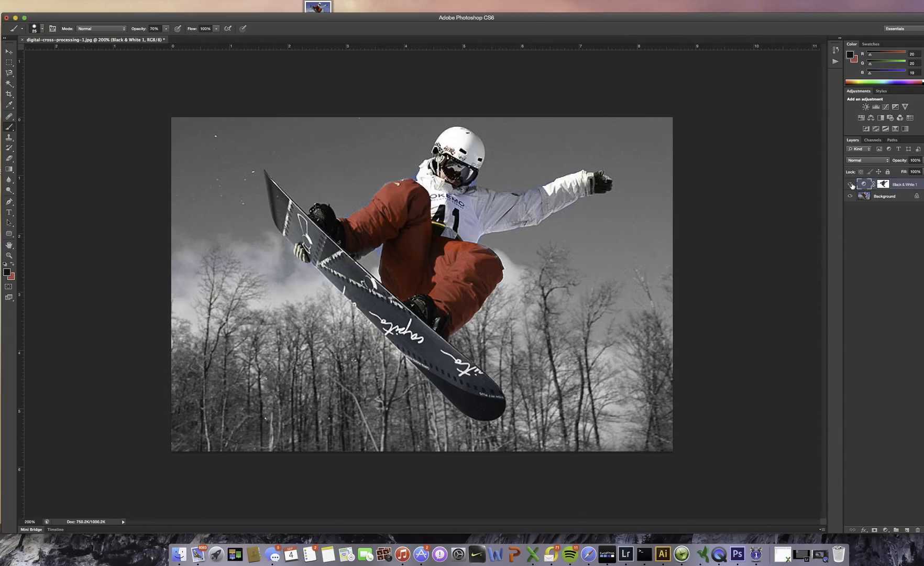